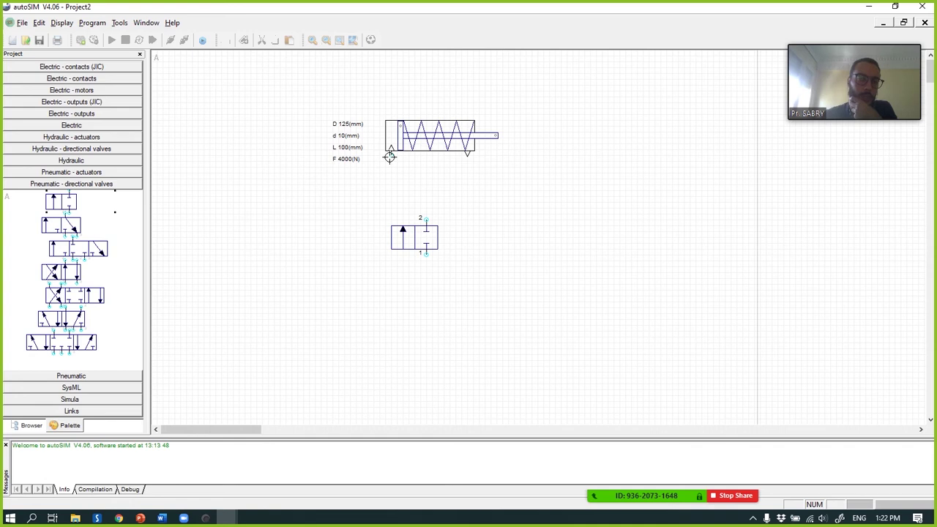
# Connect the 2/2 valve's port 2 to the cylinder inlet and place a pneumatic pressure source connected to port 1
pyautogui.moveTo(390, 172)
pyautogui.mouseDown()
pyautogui.moveTo(426, 219)
pyautogui.moveTo(426, 209)
pyautogui.moveTo(402, 202)
pyautogui.moveTo(391, 155)
pyautogui.mouseUp()
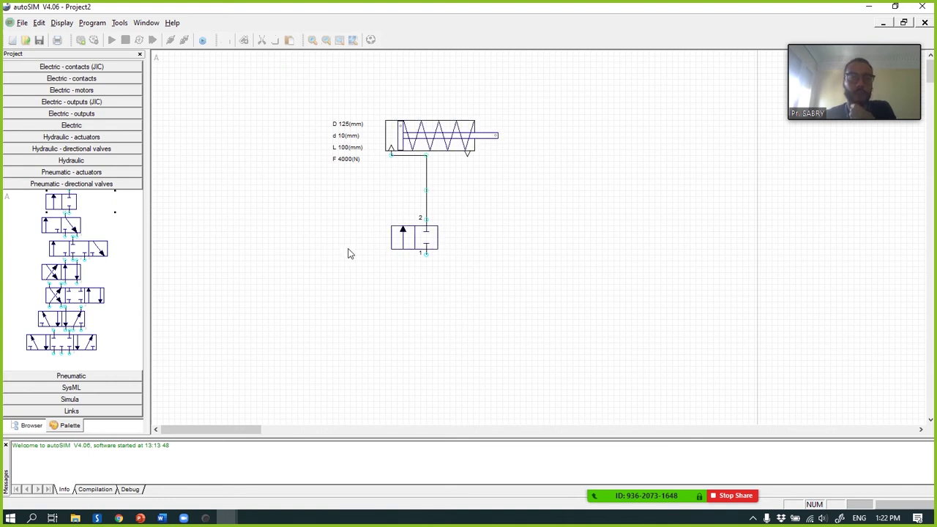
pyautogui.click(80, 174)
pyautogui.click(85, 376)
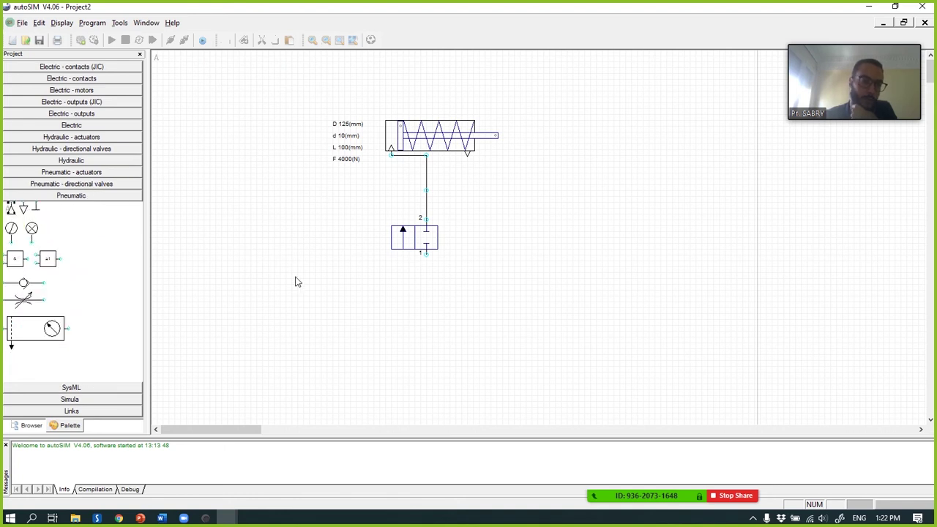
pyautogui.moveTo(11, 209)
pyautogui.mouseDown()
pyautogui.moveTo(387, 280)
pyautogui.moveTo(425, 282)
pyautogui.moveTo(426, 253)
pyautogui.mouseUp()
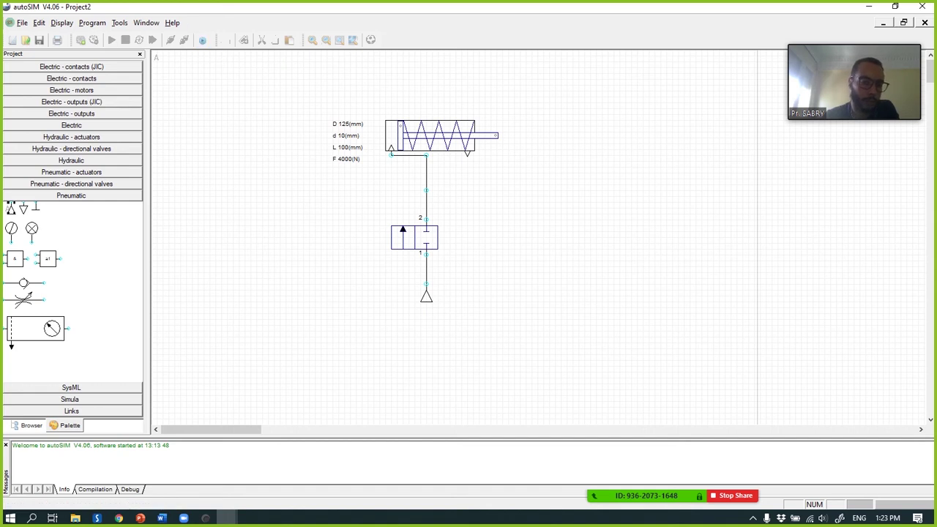
pyautogui.click(105, 492)
pyautogui.click(131, 489)
pyautogui.click(70, 488)
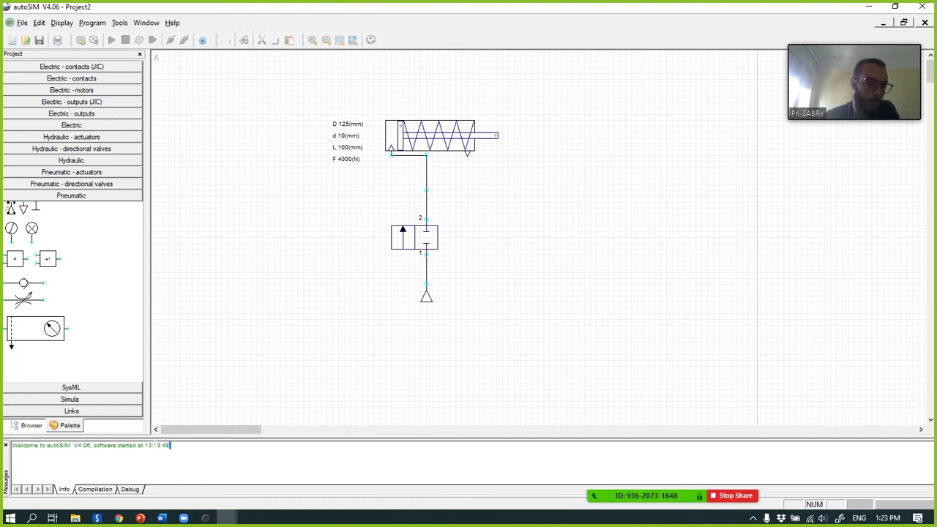
pyautogui.moveTo(170, 445); pyautogui.dragTo(126, 445)
pyautogui.click(88, 460)
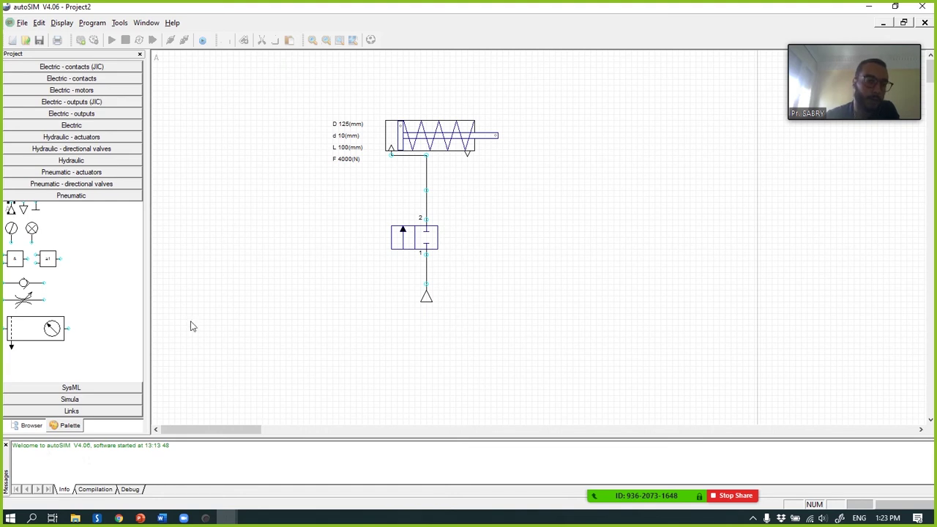
# Run the circuit simulation with the PC executor, then turn off the dynamic display and disconnect the program
pyautogui.click(202, 41)
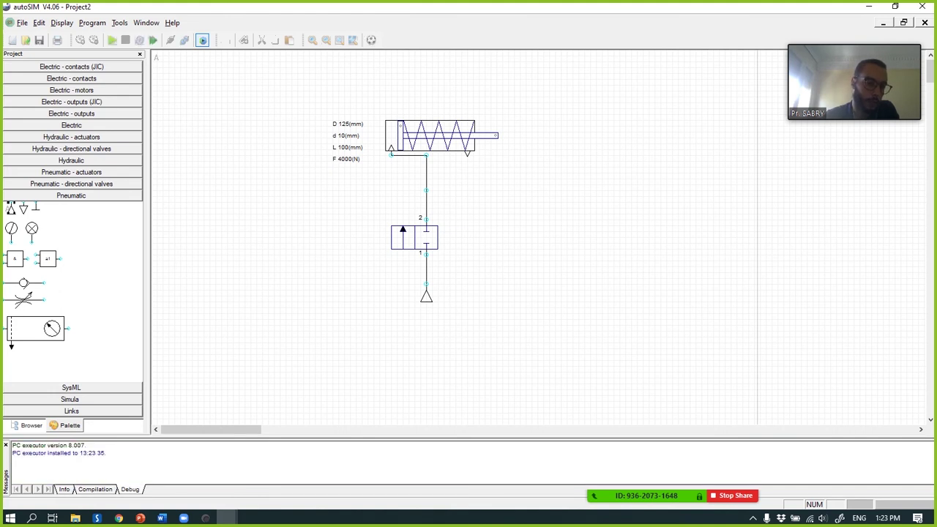
pyautogui.click(66, 491)
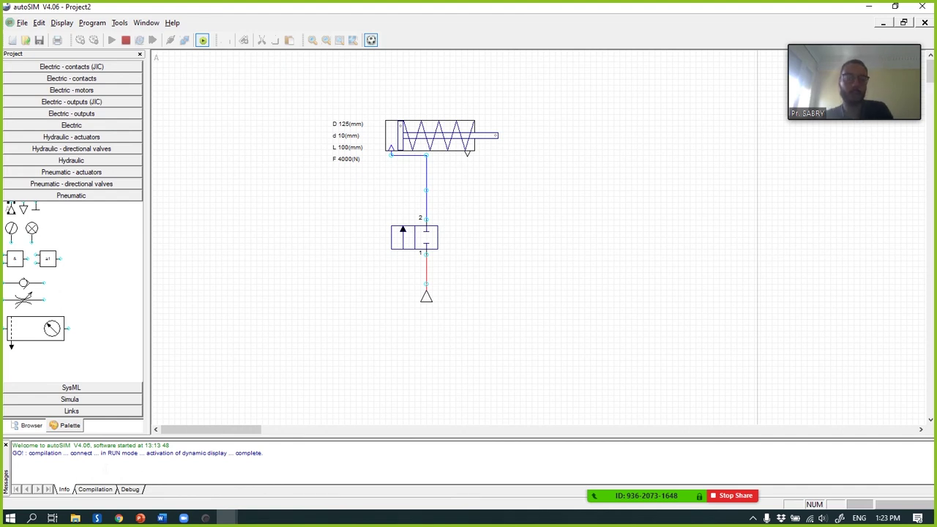
pyautogui.click(414, 238)
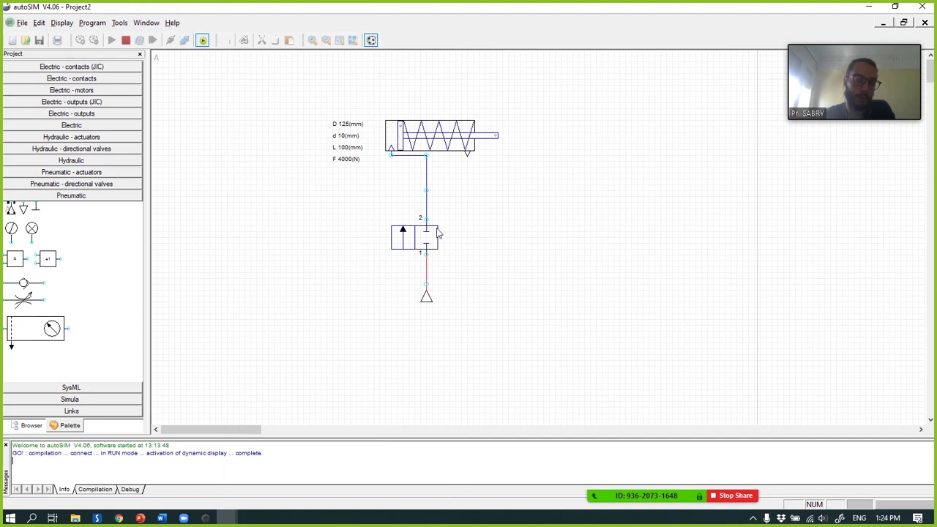
pyautogui.click(370, 41)
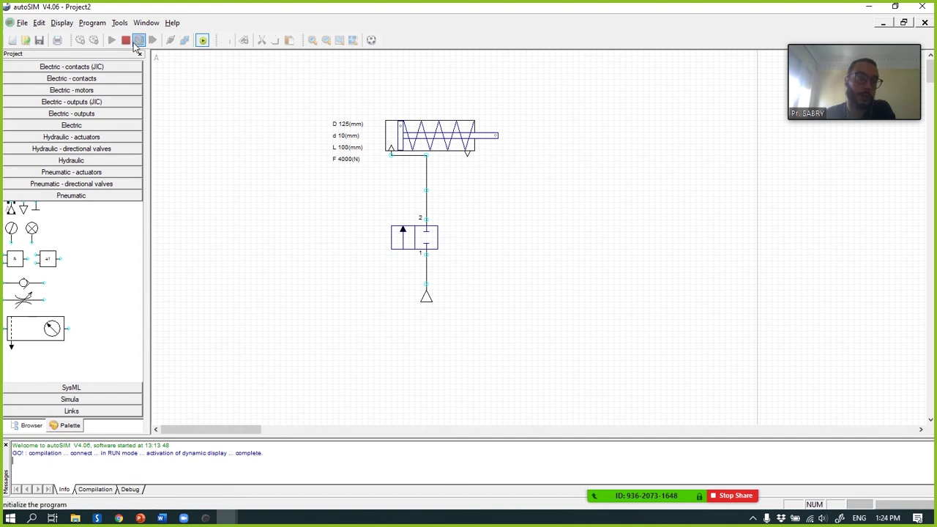
pyautogui.click(183, 41)
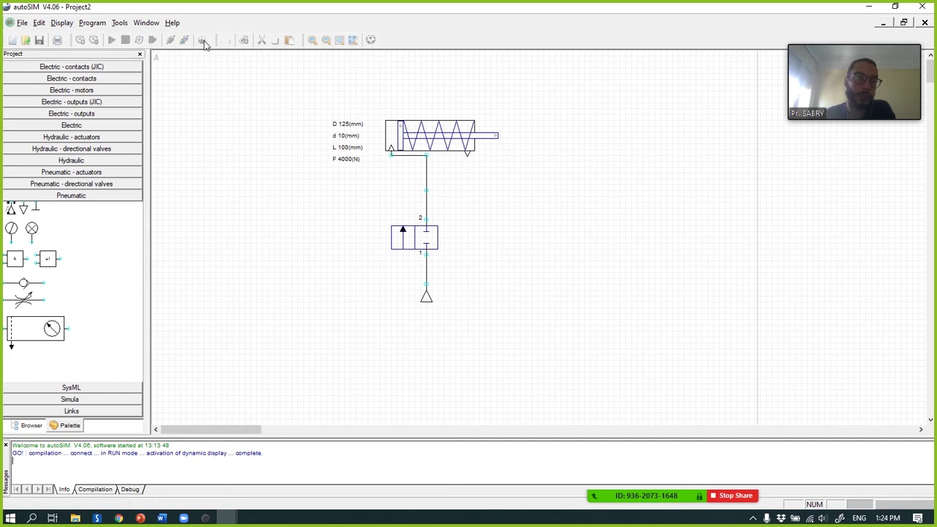
# Install the PC executor and run the program with the dynamic display active
pyautogui.click(202, 40)
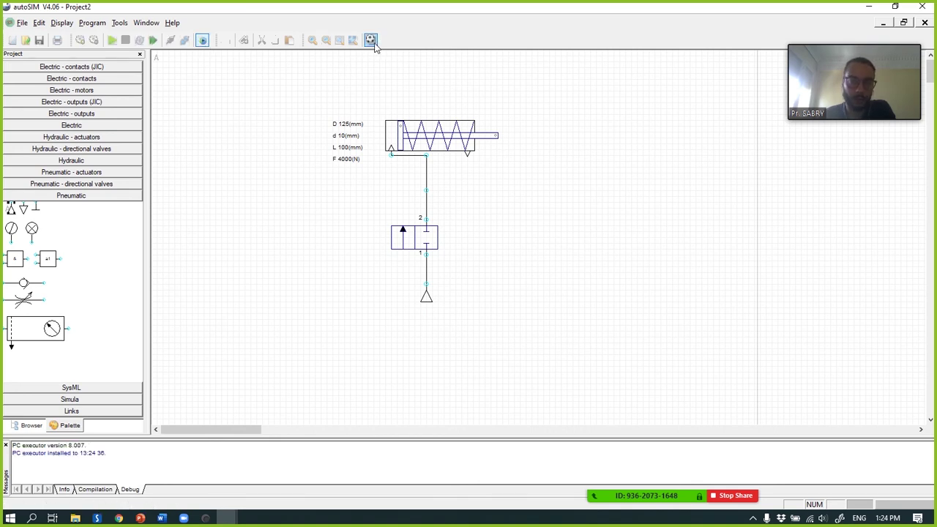
pyautogui.click(112, 40)
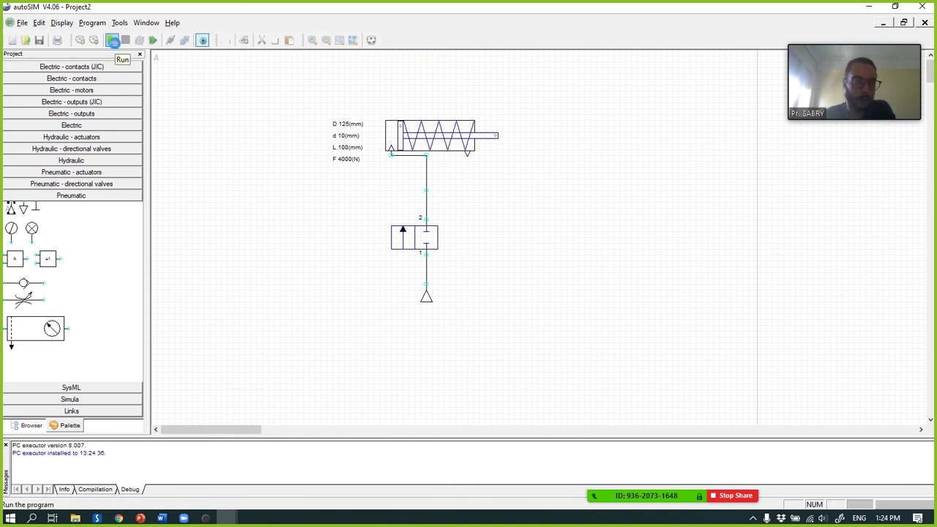
pyautogui.click(371, 41)
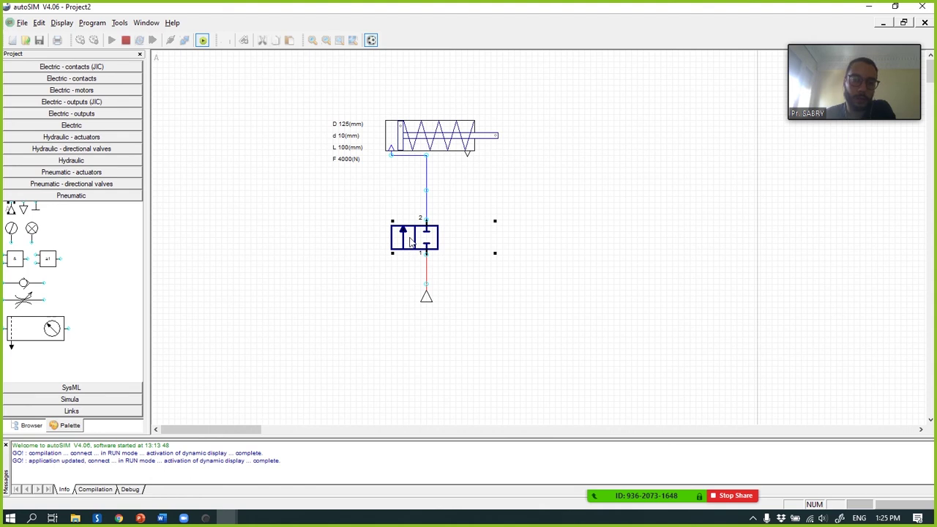
# Assign a push-button control to the 2/2 valve's A #1 side and actuate it in the simulation
pyautogui.click(411, 243)
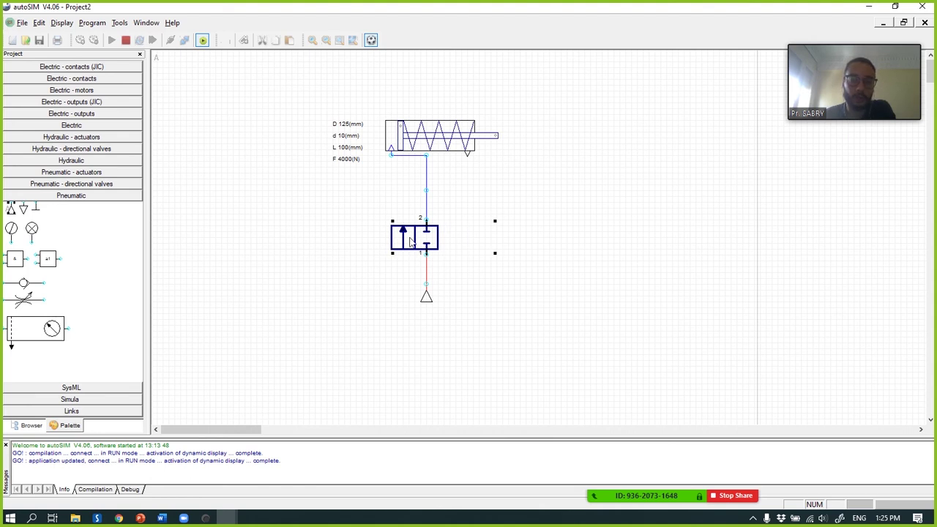
pyautogui.rightClick(411, 243)
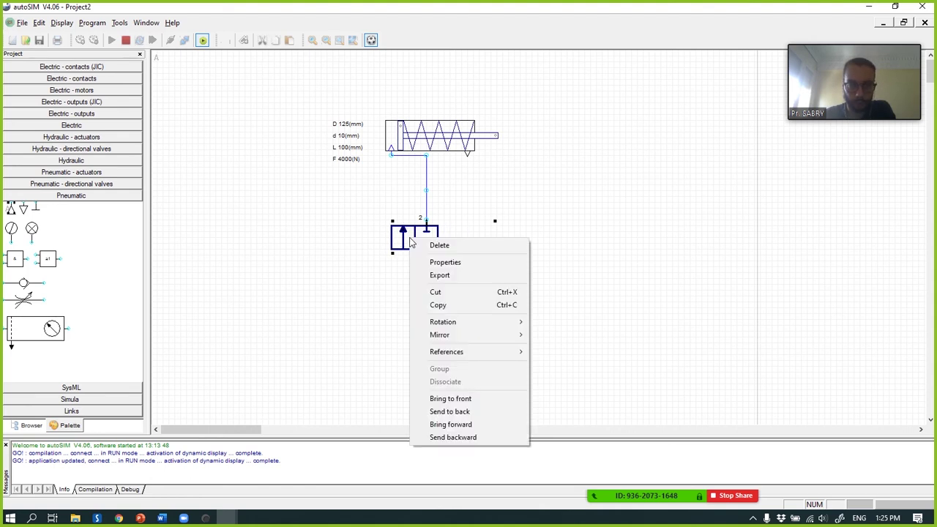
pyautogui.click(385, 79)
pyautogui.click(412, 247)
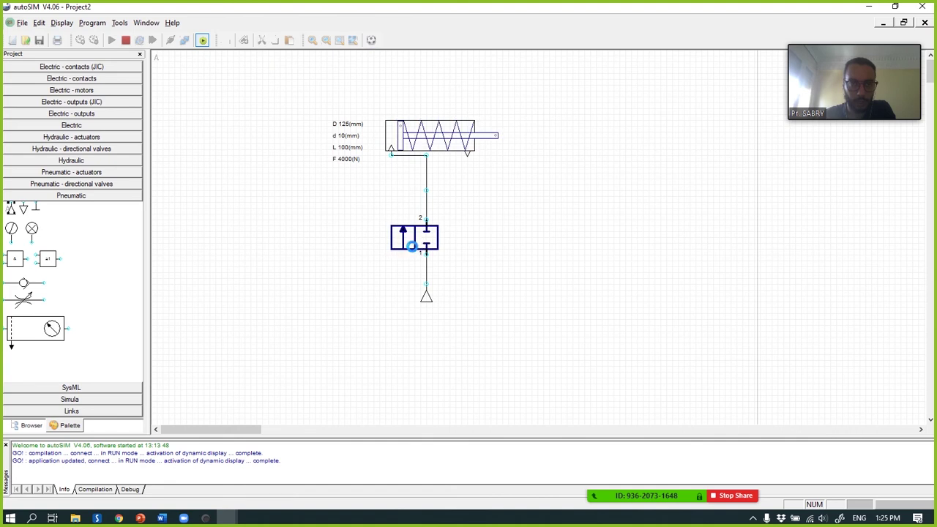
pyautogui.click(319, 180)
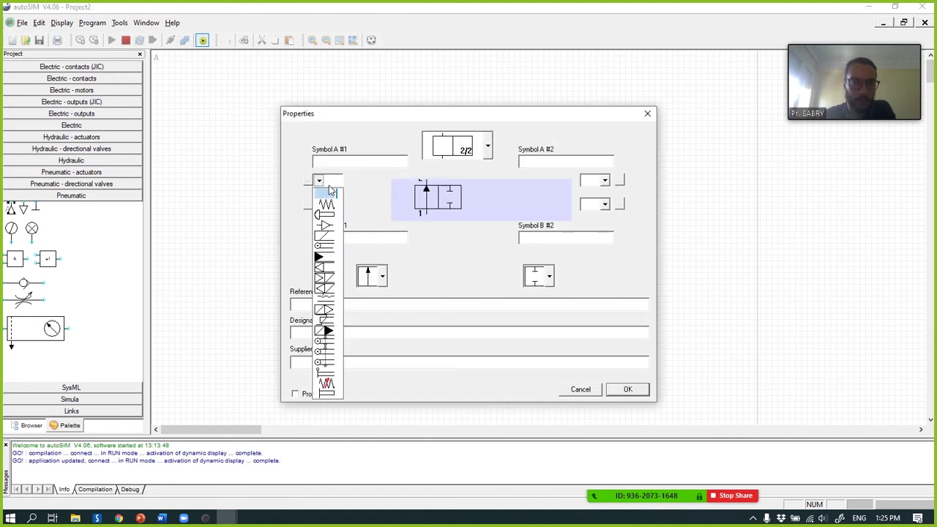
pyautogui.click(333, 215)
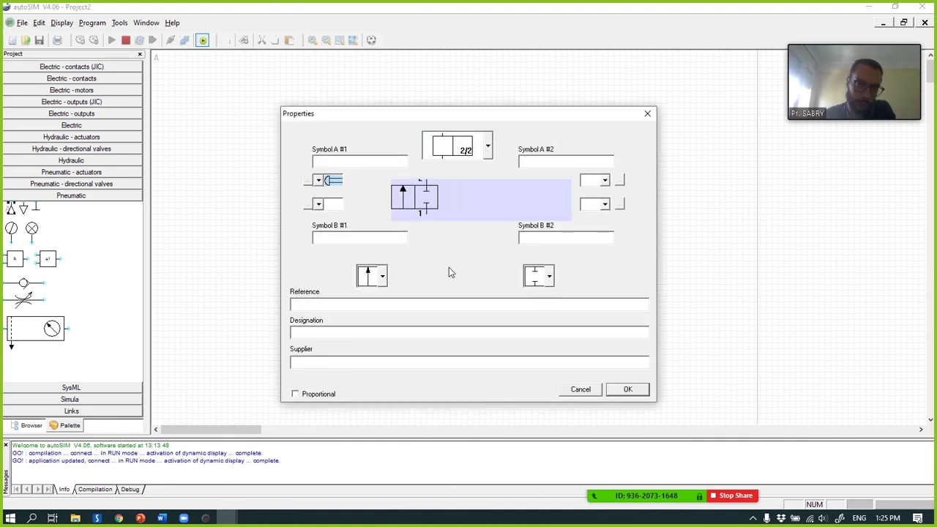
pyautogui.click(625, 389)
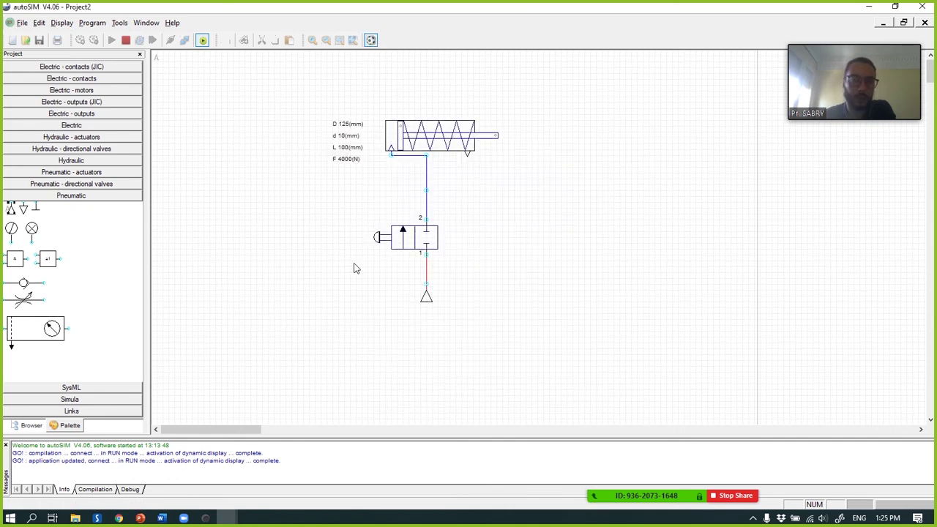
pyautogui.click(383, 245)
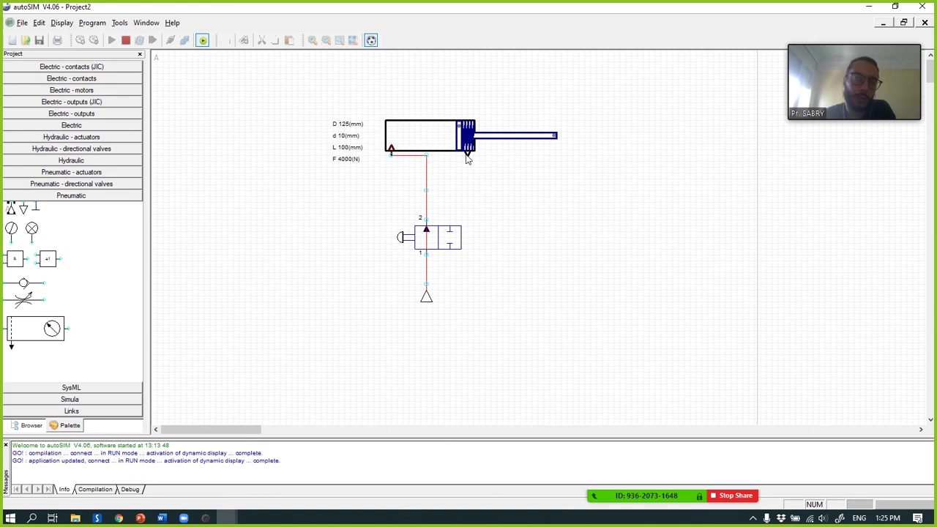
# Assign a spring return to the 2/2 valve's A #2 side
pyautogui.click(440, 238)
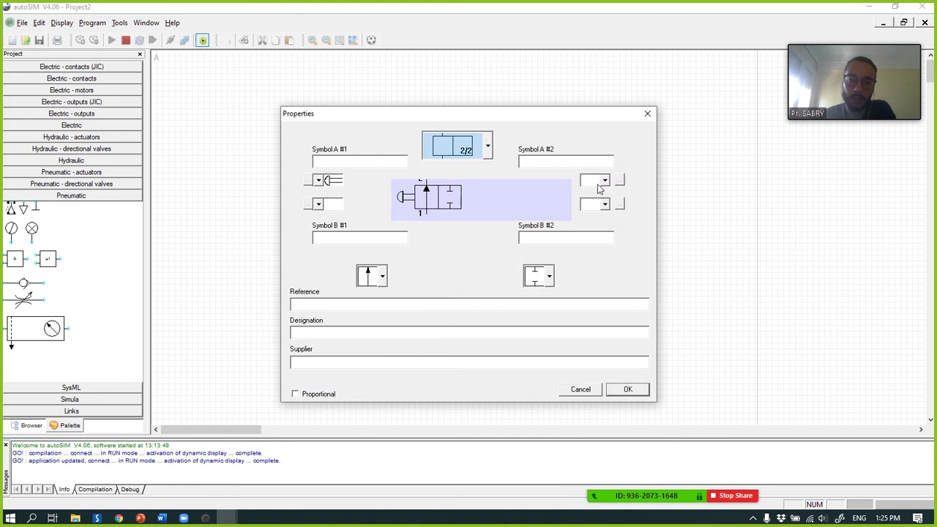
pyautogui.click(601, 180)
pyautogui.click(594, 213)
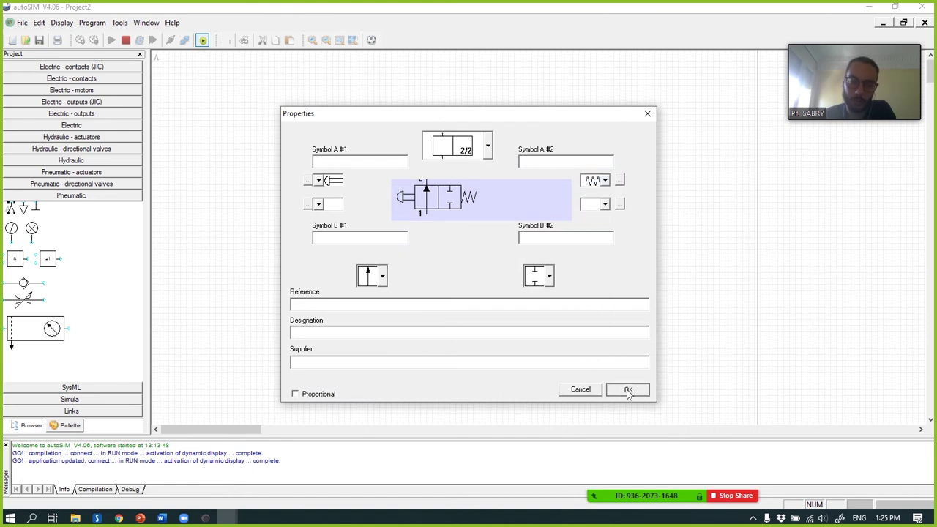
pyautogui.click(627, 390)
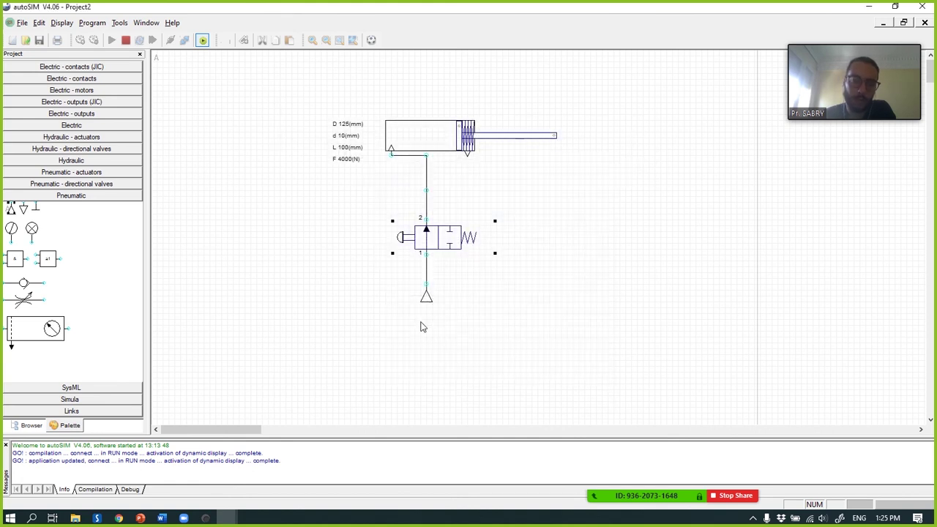
# Resume the dynamic display and actuate the valve's push button to check the cylinder's movement with the spring return
pyautogui.click(371, 41)
pyautogui.click(379, 238)
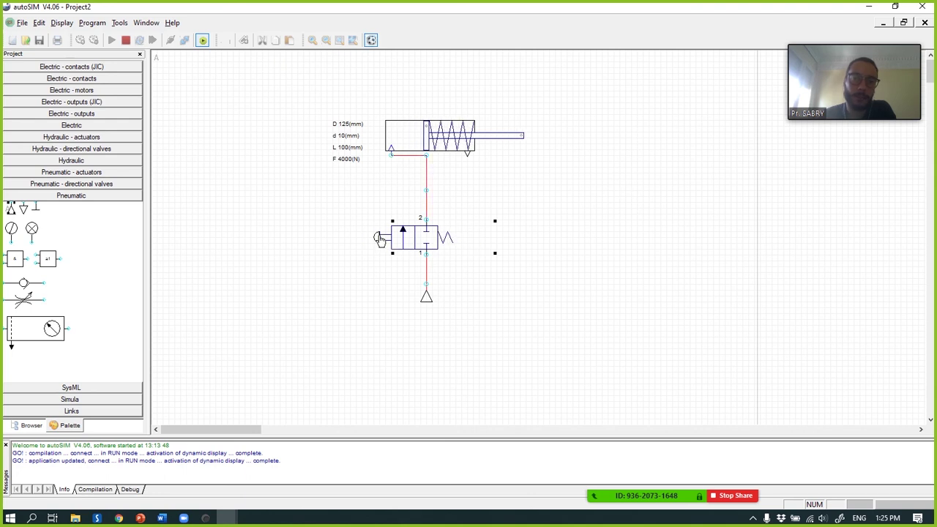
pyautogui.click(381, 242)
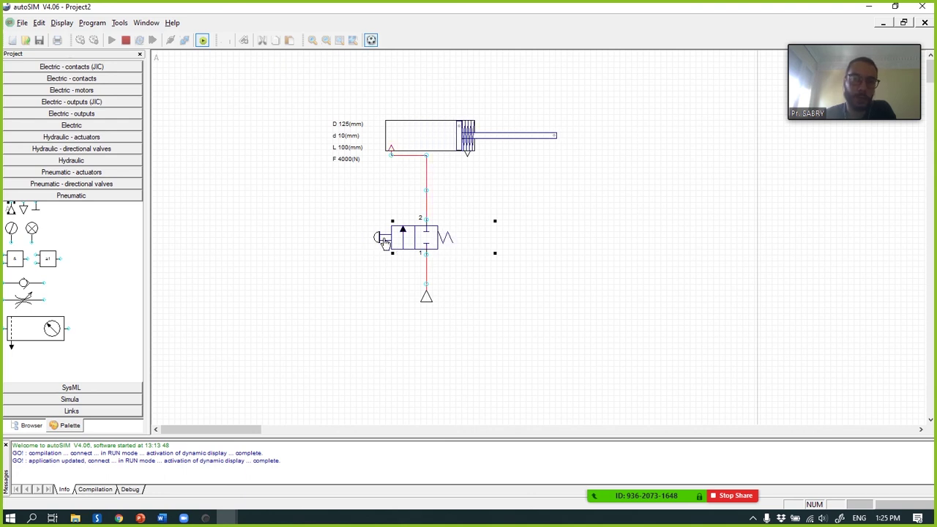
pyautogui.click(384, 243)
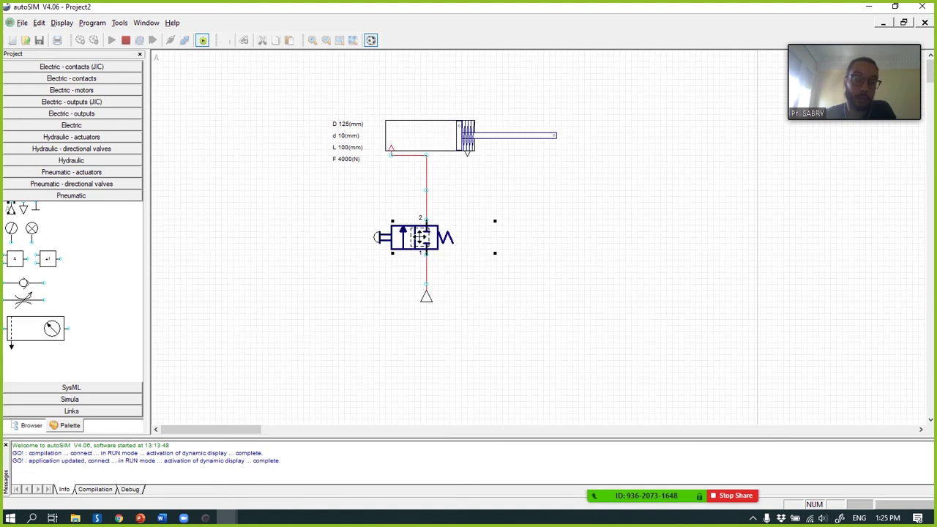
# Change the valve type to 3/2 and actuate its push button in the simulation
pyautogui.click(371, 40)
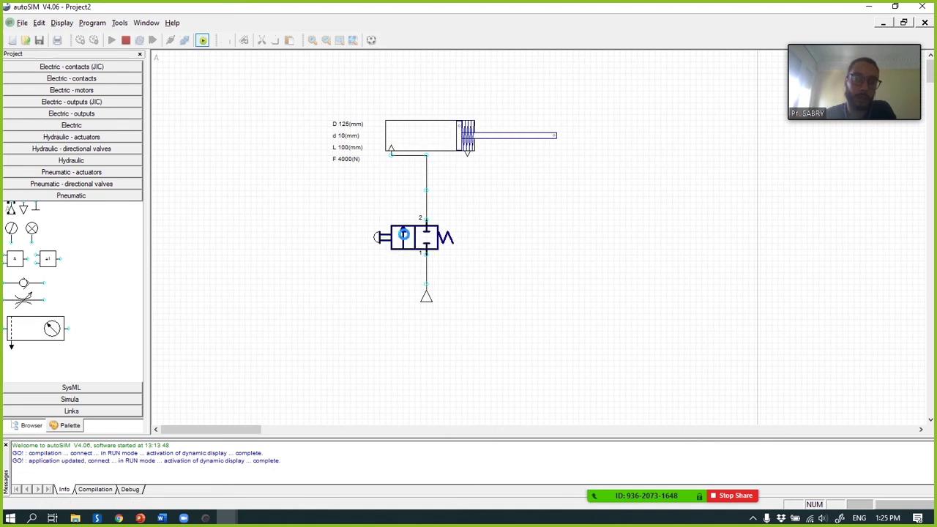
pyautogui.doubleClick(403, 234)
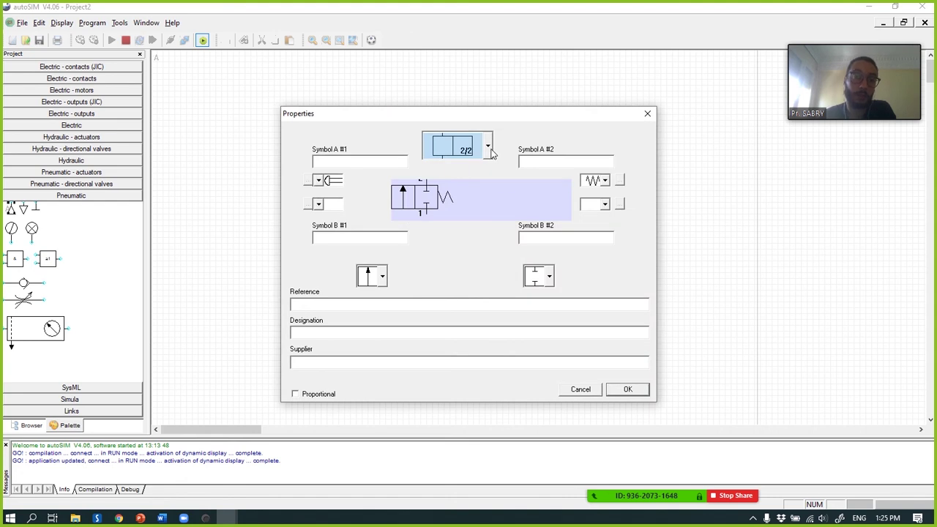
pyautogui.click(488, 148)
pyautogui.click(468, 205)
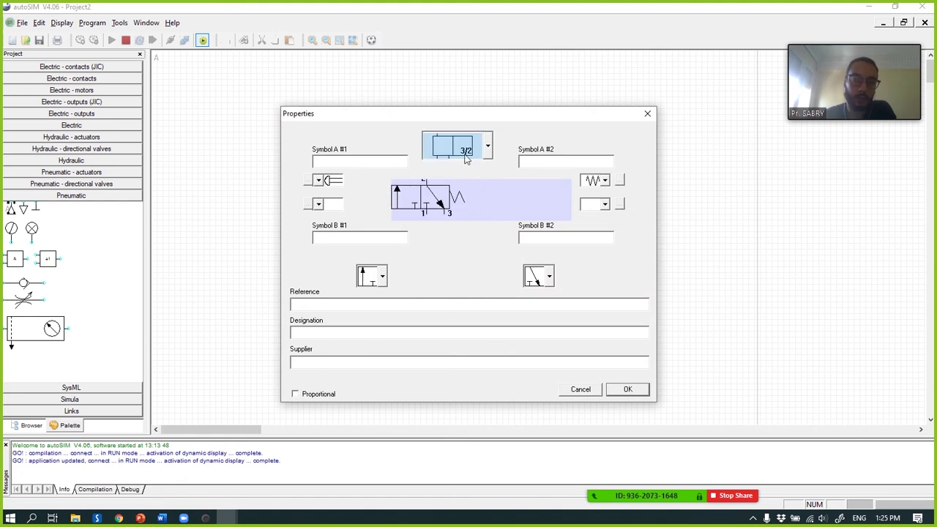
pyautogui.click(627, 388)
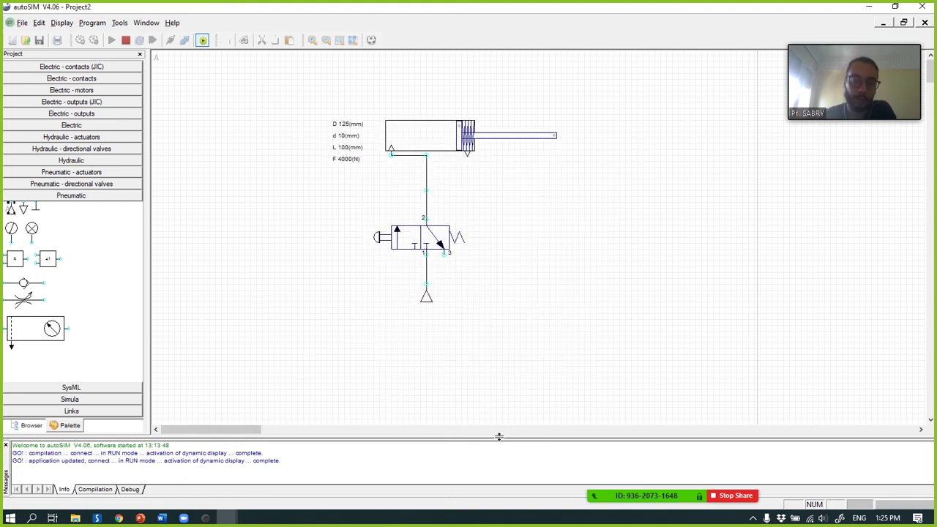
pyautogui.click(371, 40)
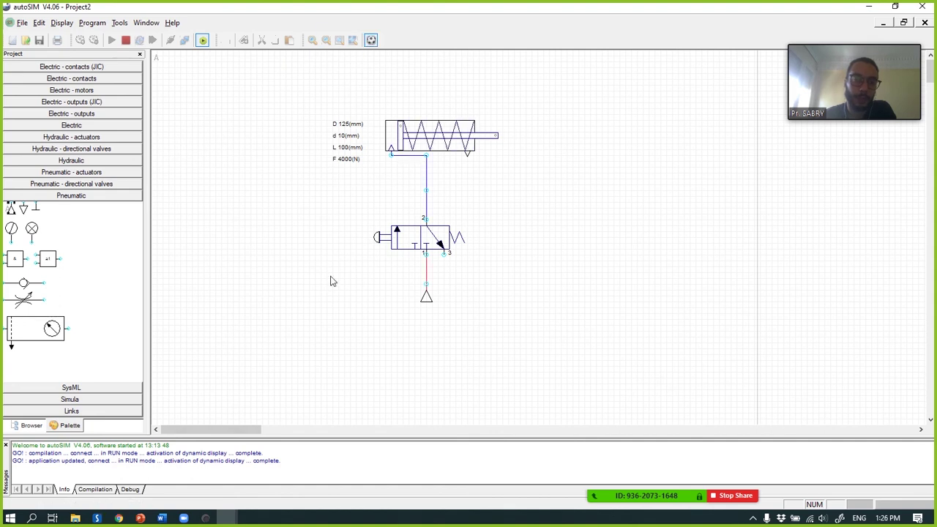
pyautogui.click(388, 240)
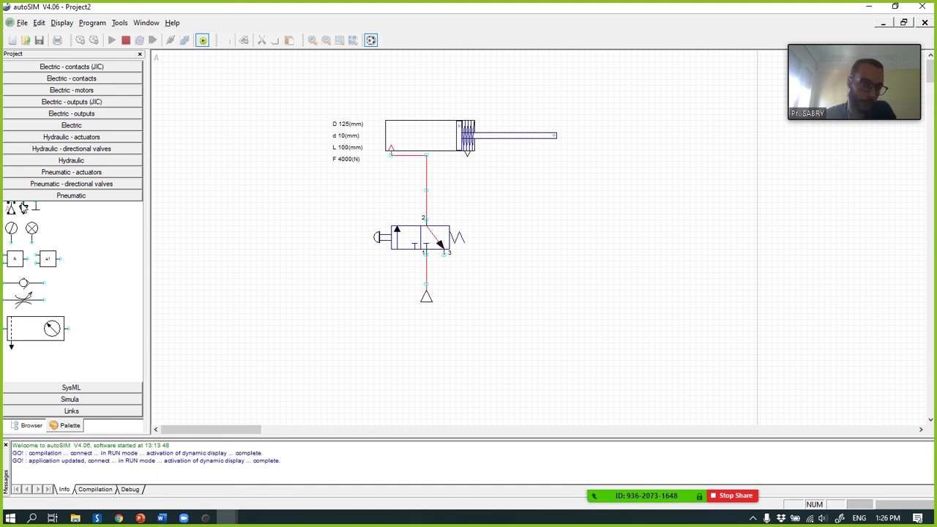
# Place a pneumatic exhaust connected to the 3/2 valve's port 3 and actuate the push button
pyautogui.moveTo(169, 228); pyautogui.dragTo(444, 291)
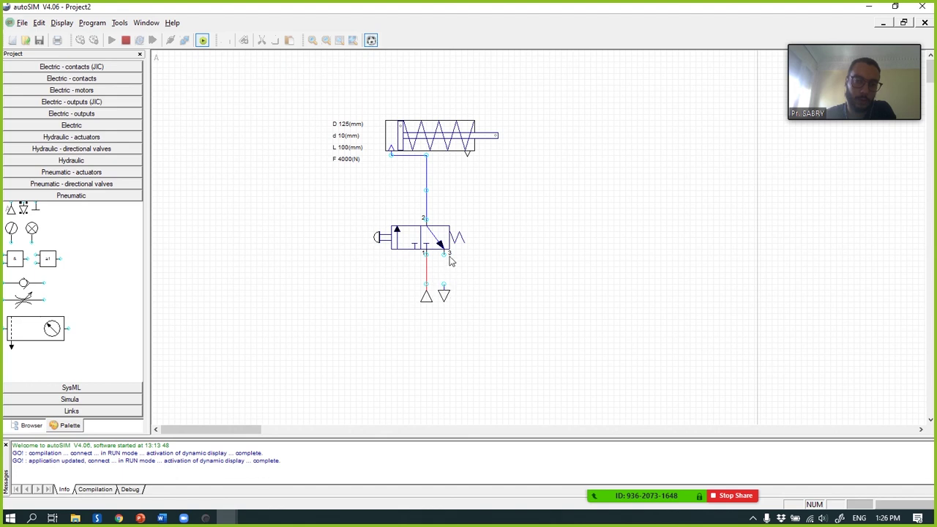
pyautogui.click(444, 282)
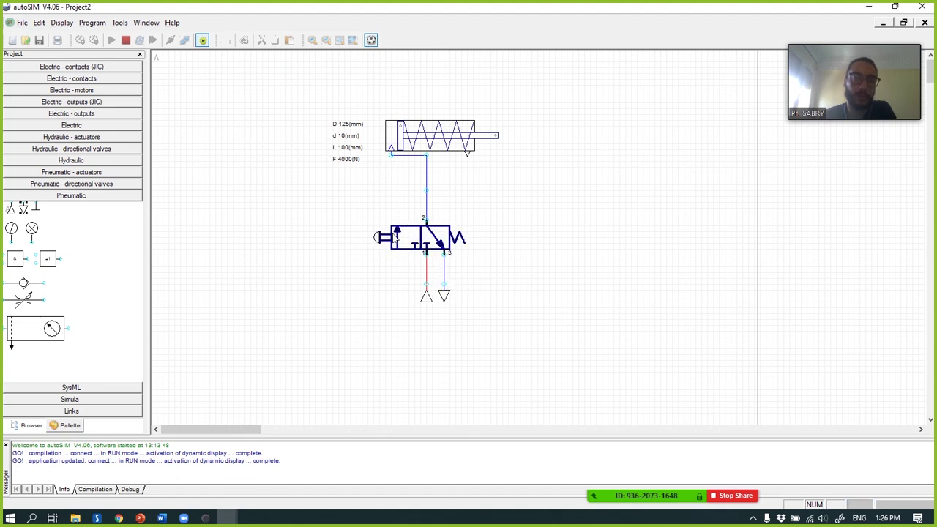
pyautogui.click(384, 242)
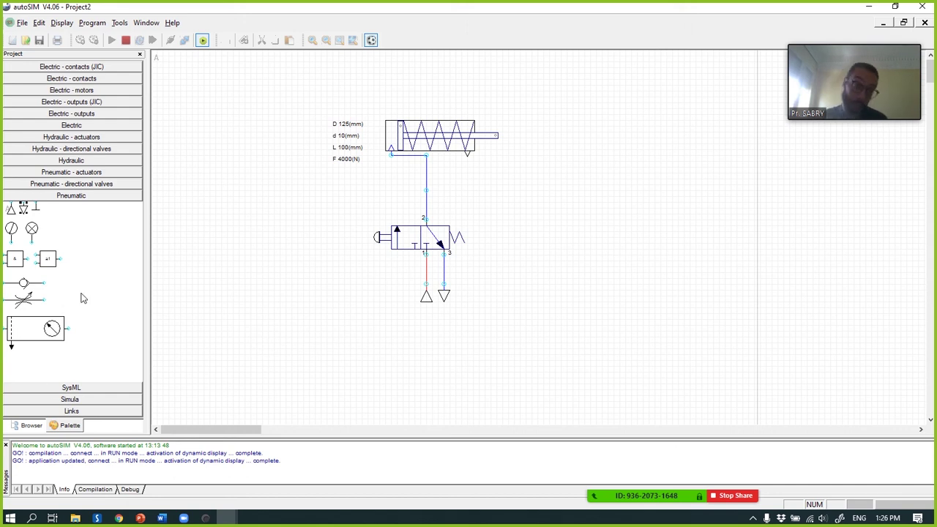
# Review the project tree, including the Iris entry, and the drawing area's context options for simulation speed
pyautogui.click(28, 425)
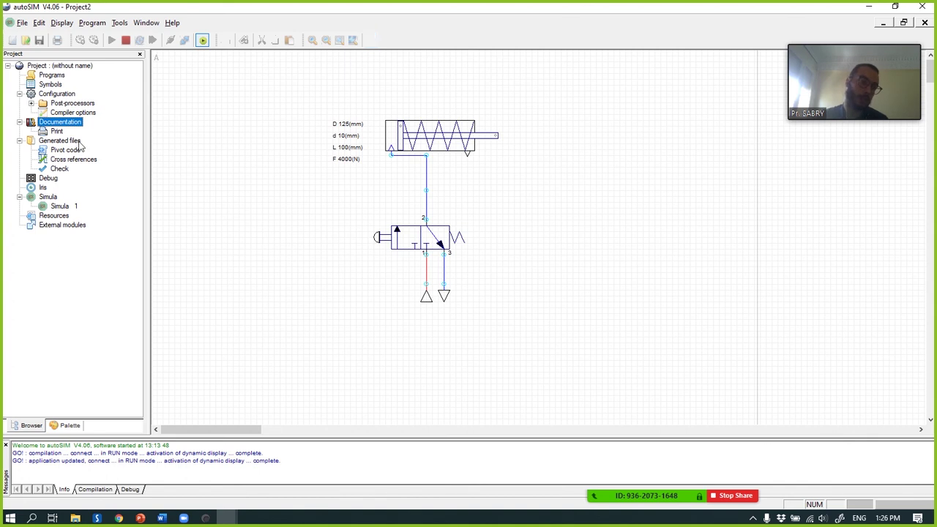
pyautogui.click(43, 188)
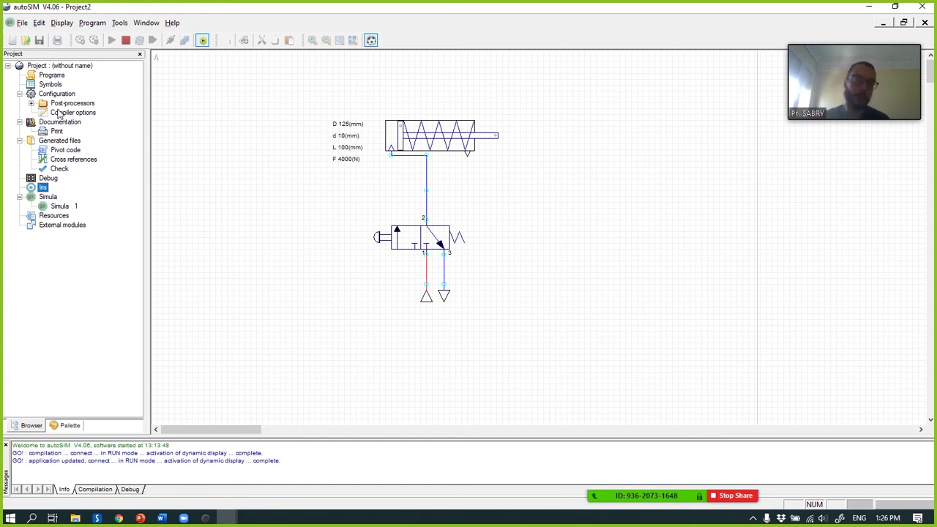
pyautogui.click(70, 426)
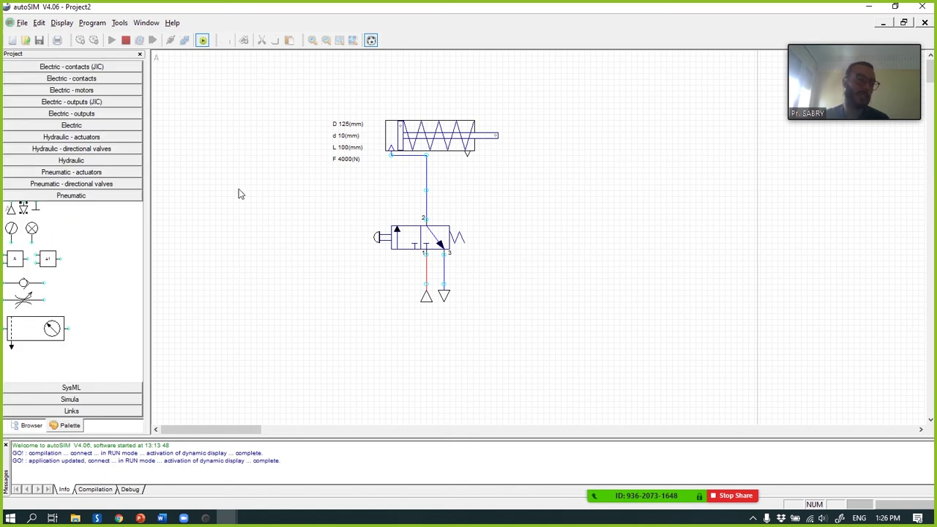
pyautogui.rightClick(202, 141)
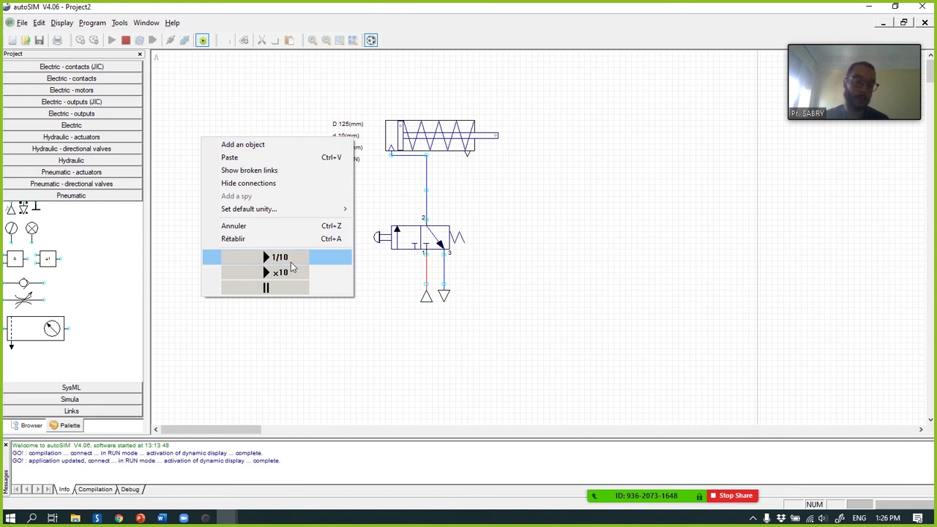
pyautogui.click(314, 106)
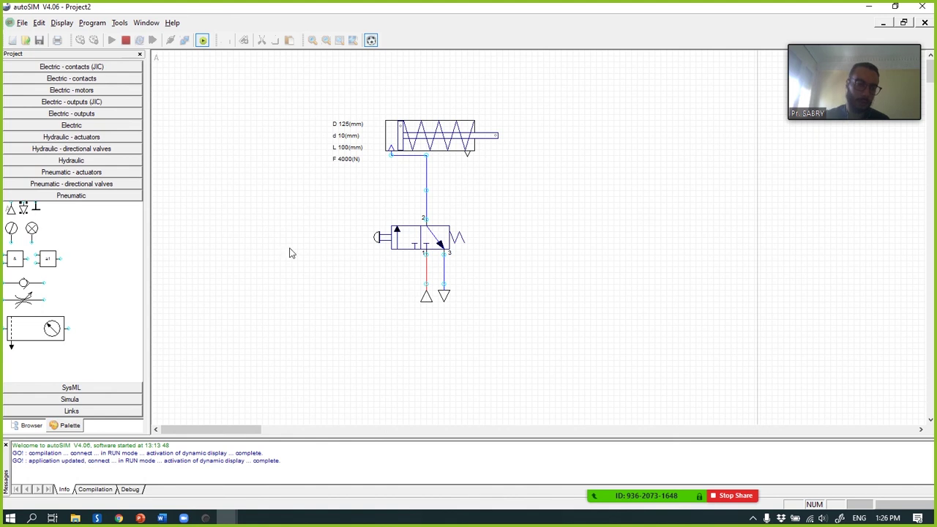
# Review the compilation and debug messages, and return to the general information messages
pyautogui.click(97, 493)
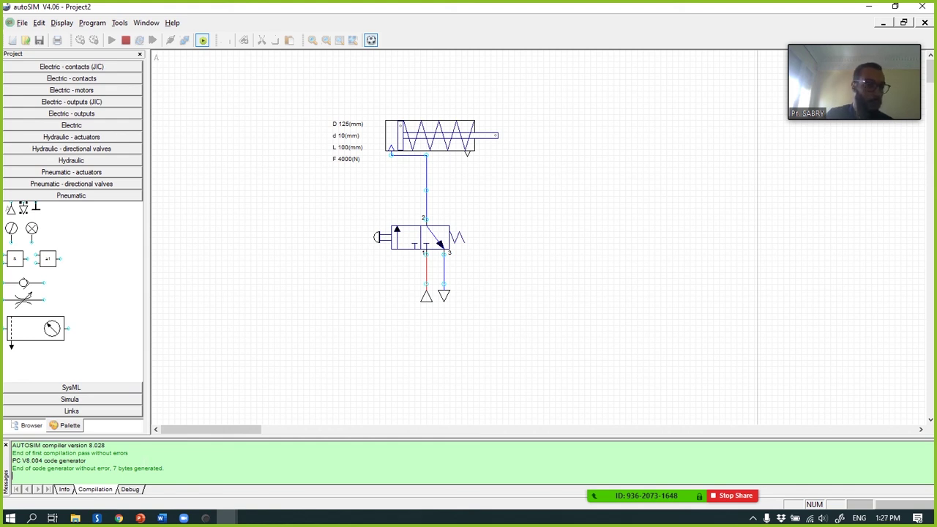
pyautogui.click(130, 490)
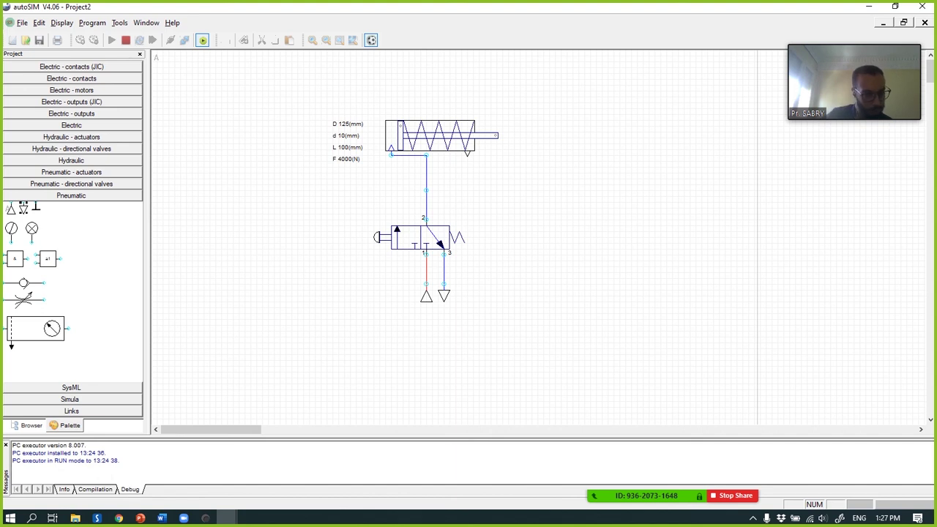
pyautogui.click(66, 490)
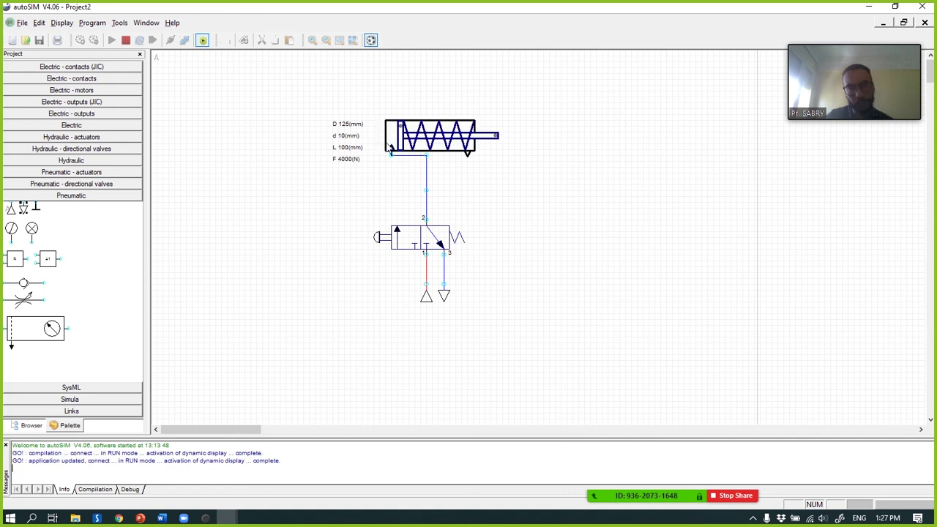
# Enlarge the view of the pneumatic circuit, keeping the cylinder, 3/2 valve, supply and exhaust fully visible
pyautogui.click(352, 41)
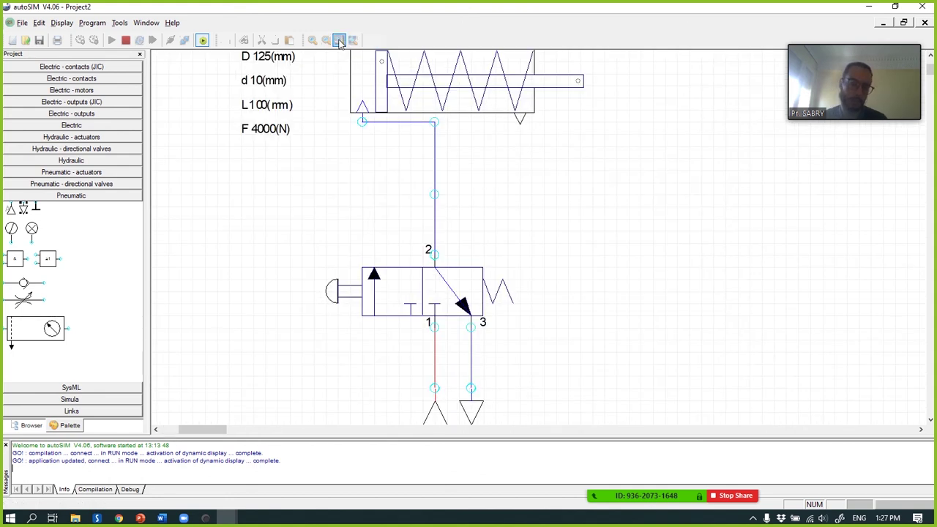
pyautogui.click(326, 40)
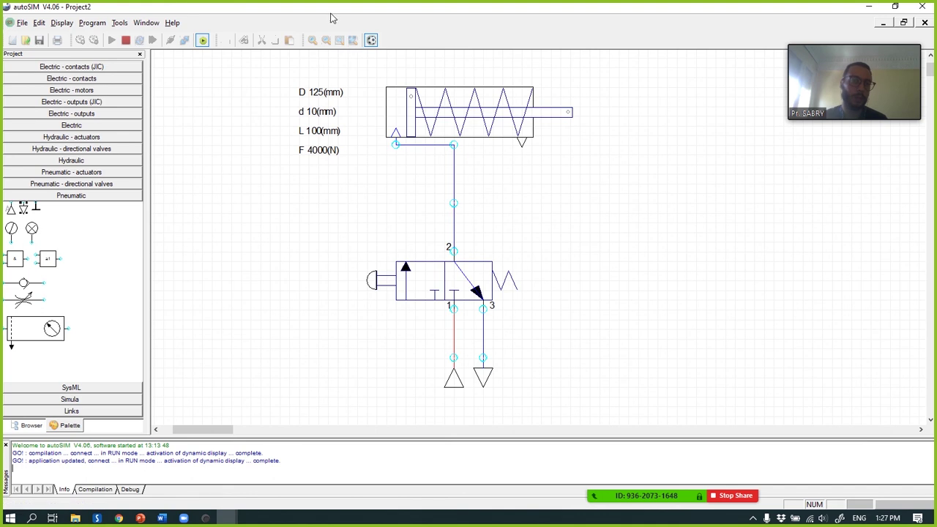
# Switch to the Cours presentation in PowerPoint and start the slide show from slide 15, "Clame pour pièces de travail"
pyautogui.moveTo(140, 518)
pyautogui.click(183, 506)
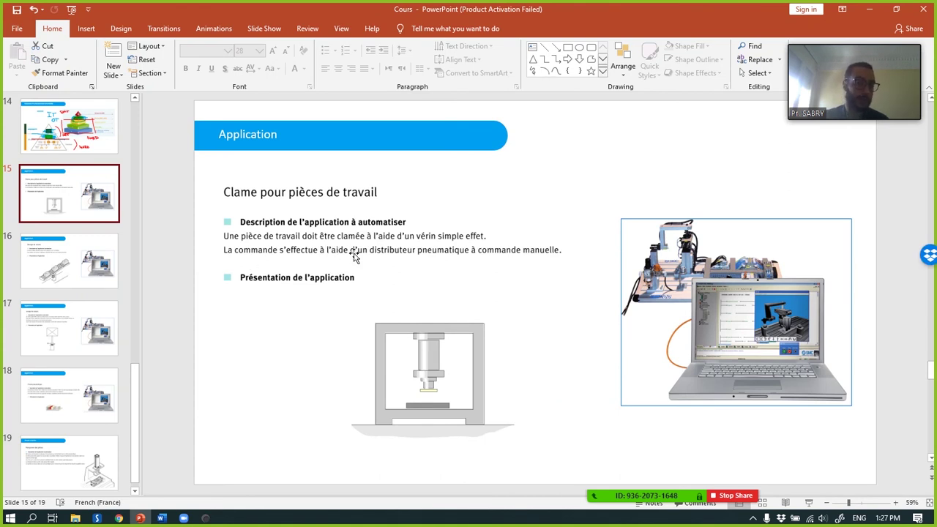
pyautogui.click(811, 504)
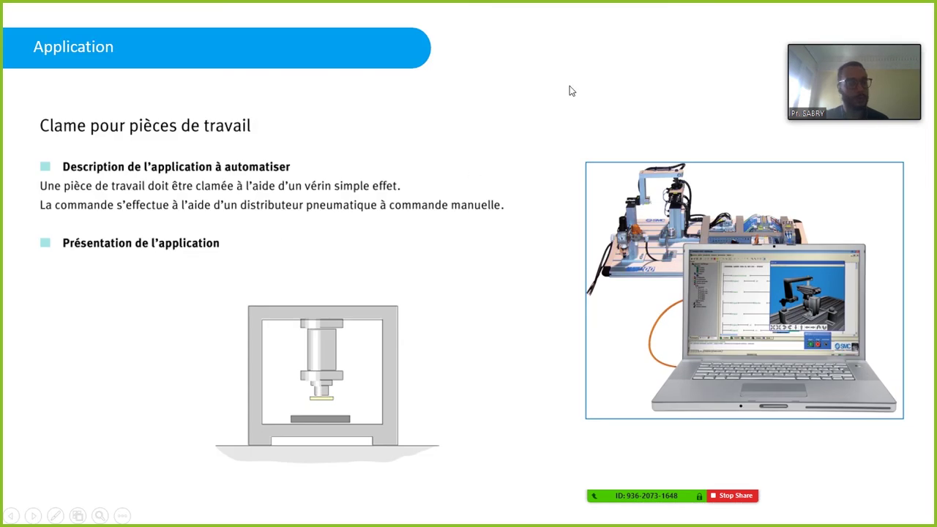